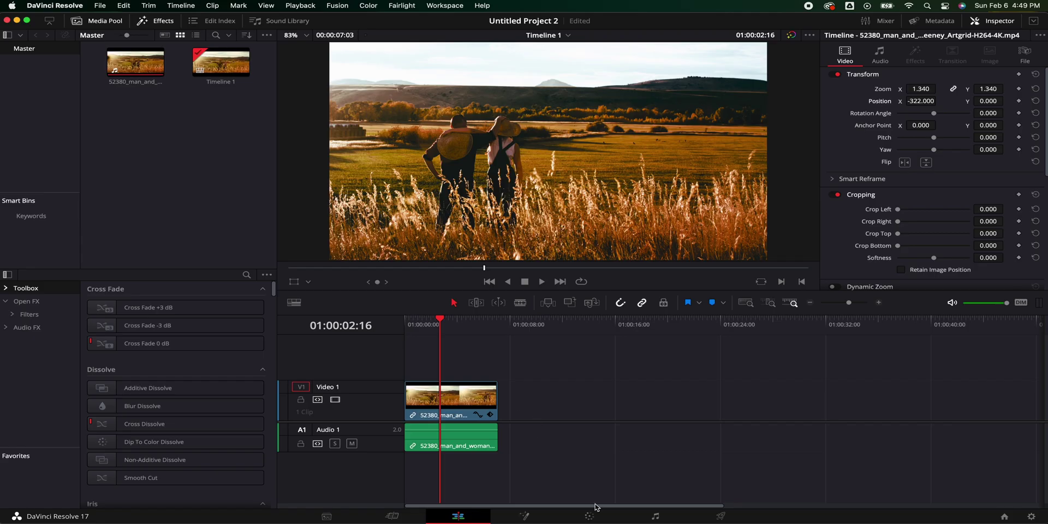
# Switch to the Color page to see the field clip's two-node grade
pyautogui.click(591, 516)
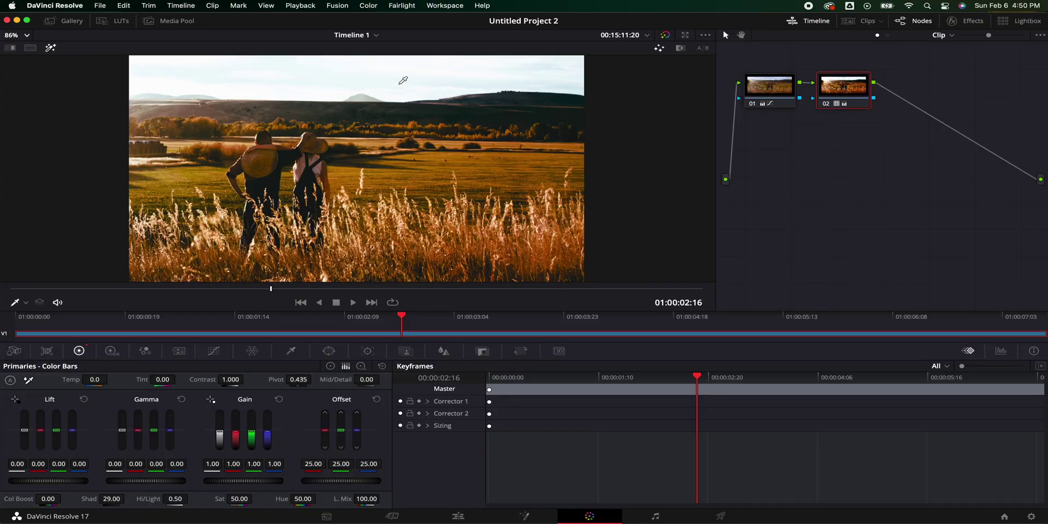
pyautogui.click(826, 105)
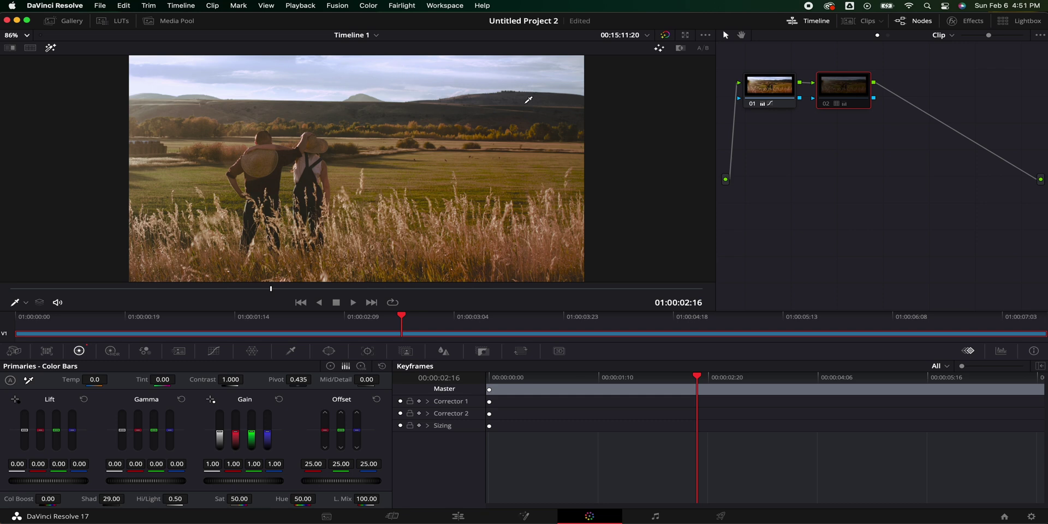
pyautogui.click(827, 105)
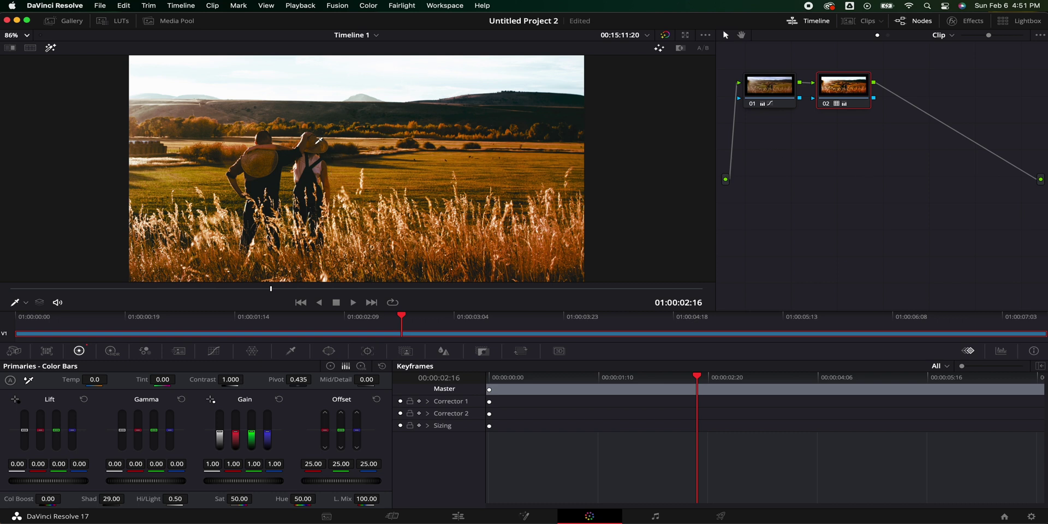
pyautogui.click(826, 104)
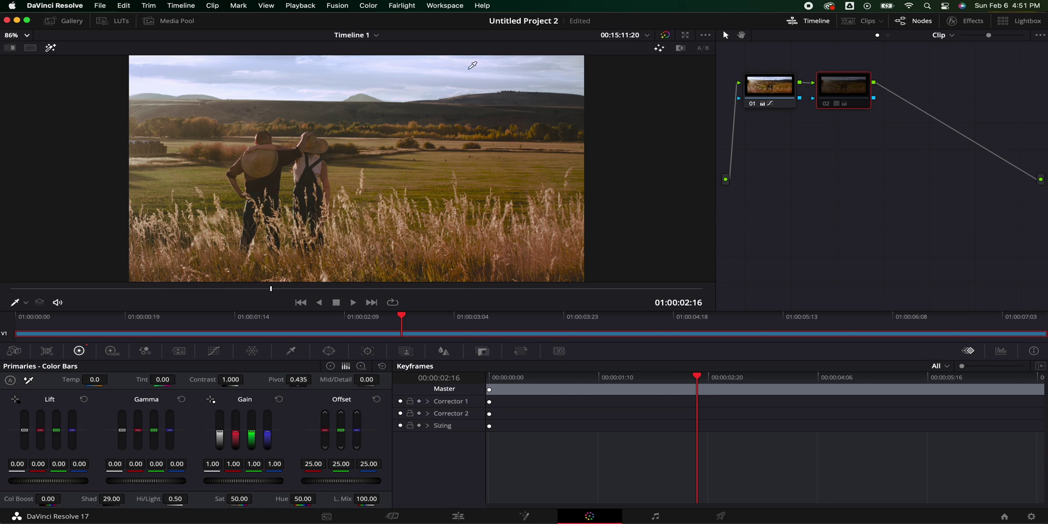
pyautogui.click(827, 103)
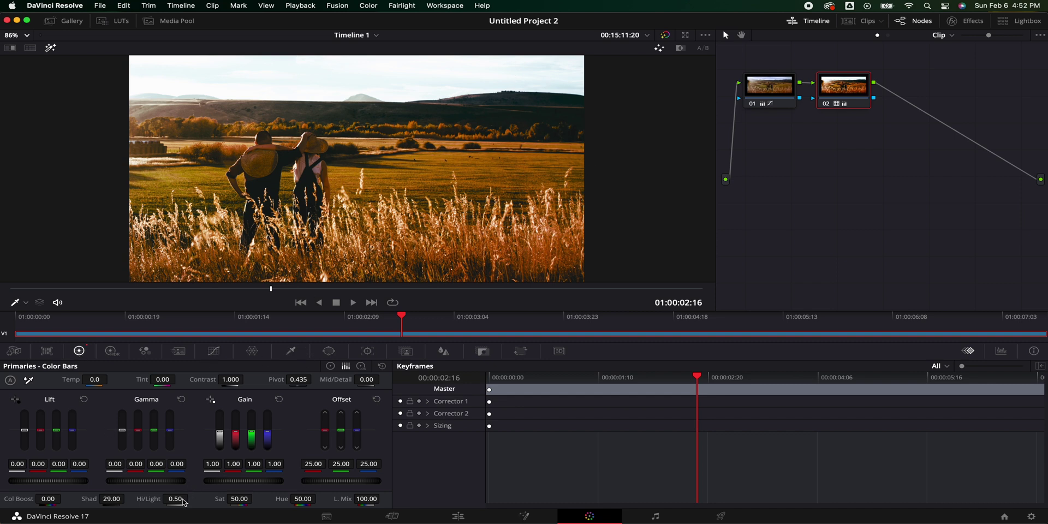
# Drag the warm node's Hi/Light to -100, undo it, then redo it from the Edit menu
pyautogui.moveTo(175, 498); pyautogui.dragTo(110, 499)
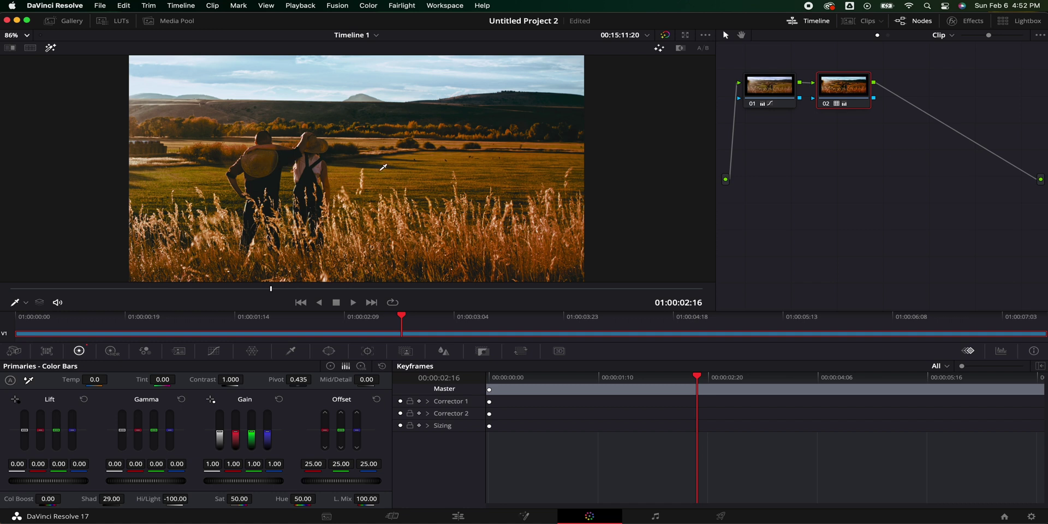
pyautogui.press('super+z')
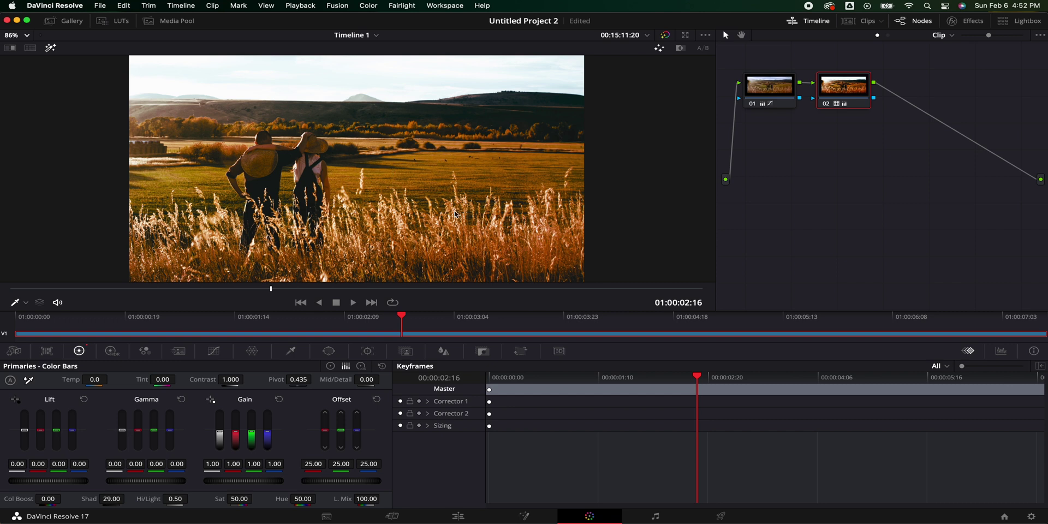
pyautogui.click(126, 5)
pyautogui.click(134, 30)
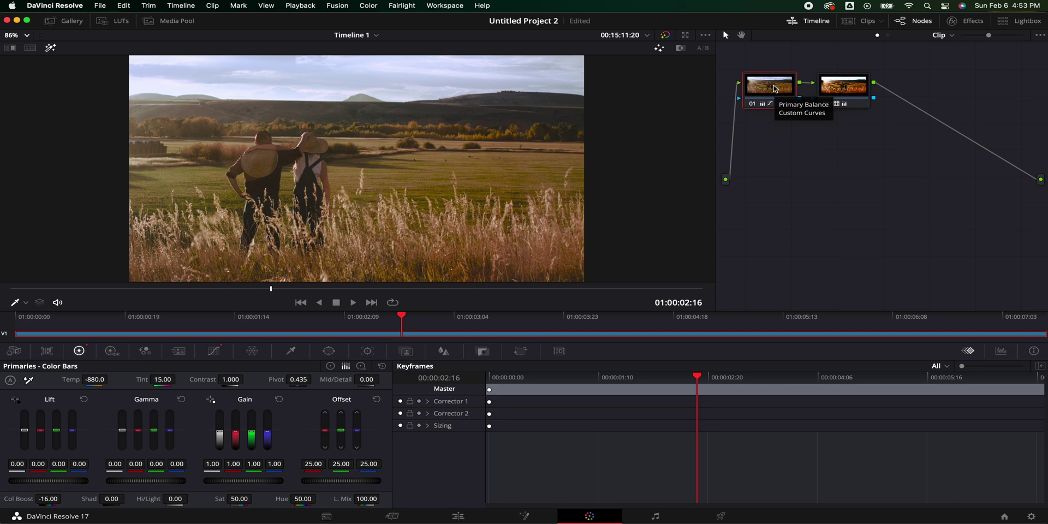
# Add layer node 02 parallel to node 01 with Option+L and move LUT node 04 up-right
pyautogui.hotkey('alt', 'l')
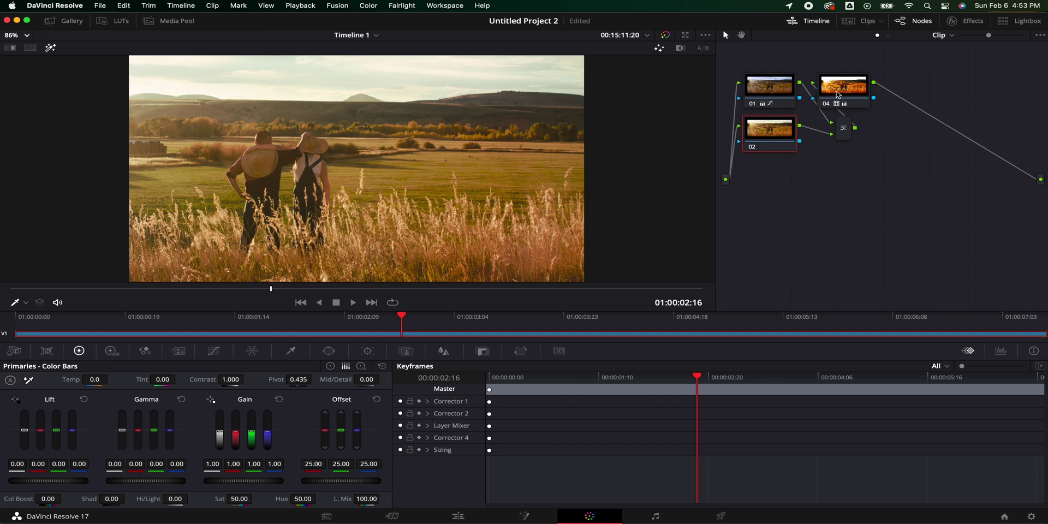
pyautogui.click(859, 87)
pyautogui.moveTo(859, 87); pyautogui.dragTo(893, 82)
pyautogui.click(772, 136)
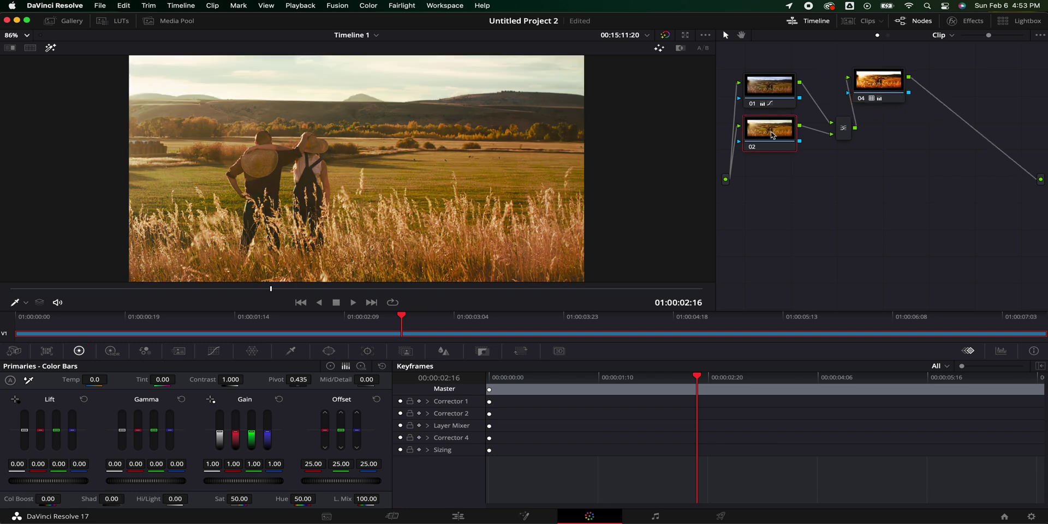
pyautogui.scroll(-1, 464, 144)
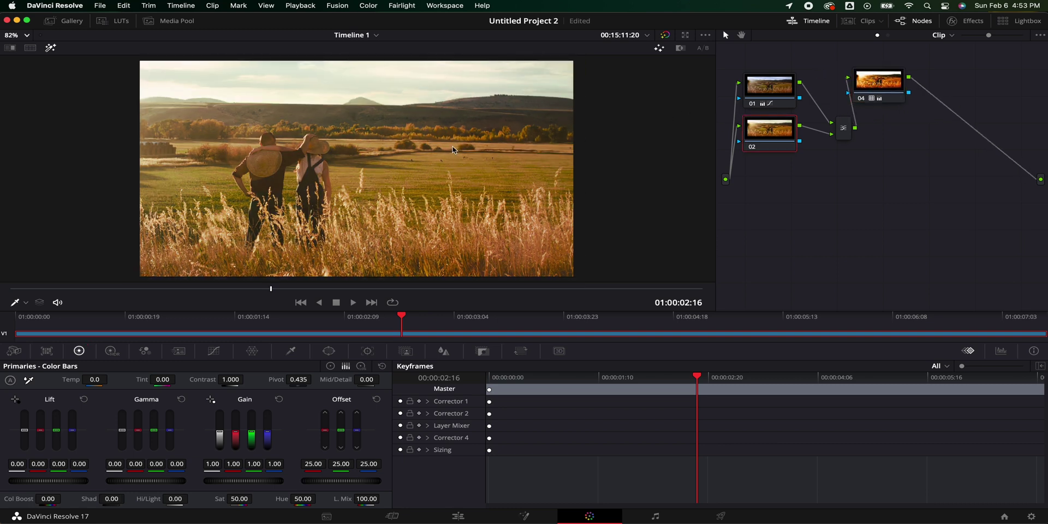
pyautogui.click(872, 82)
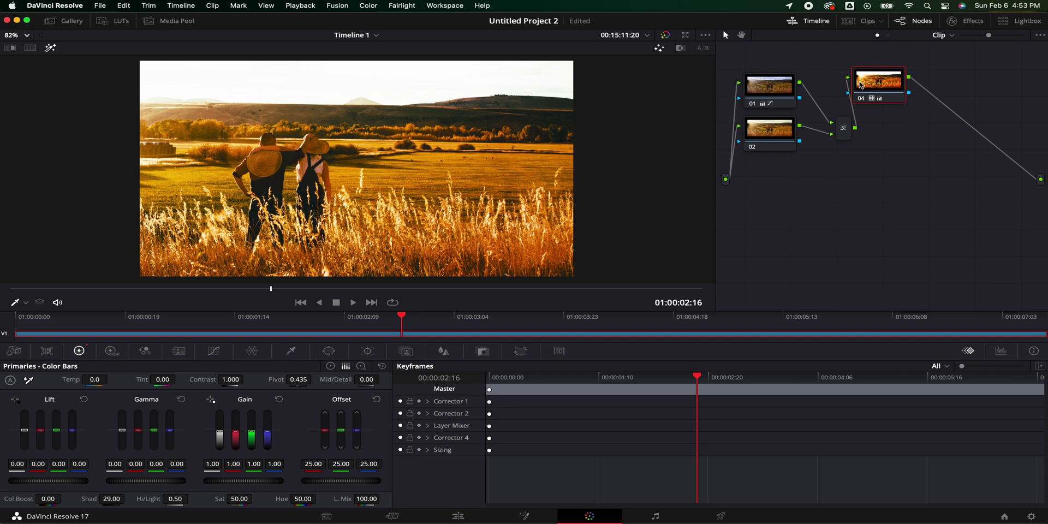
# Select the parallel layer node 02 in the Node Editor
pyautogui.moveTo(883, 100)
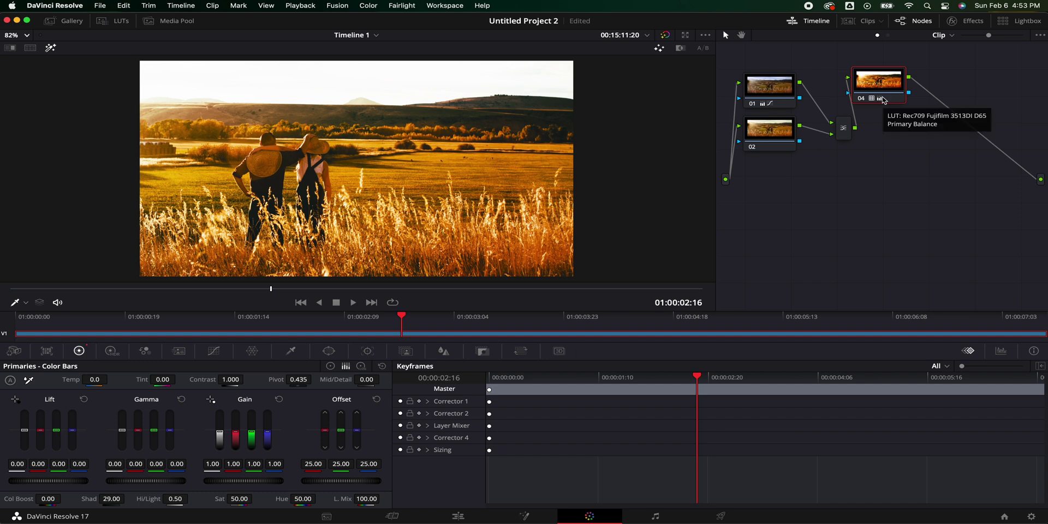
pyautogui.click(775, 131)
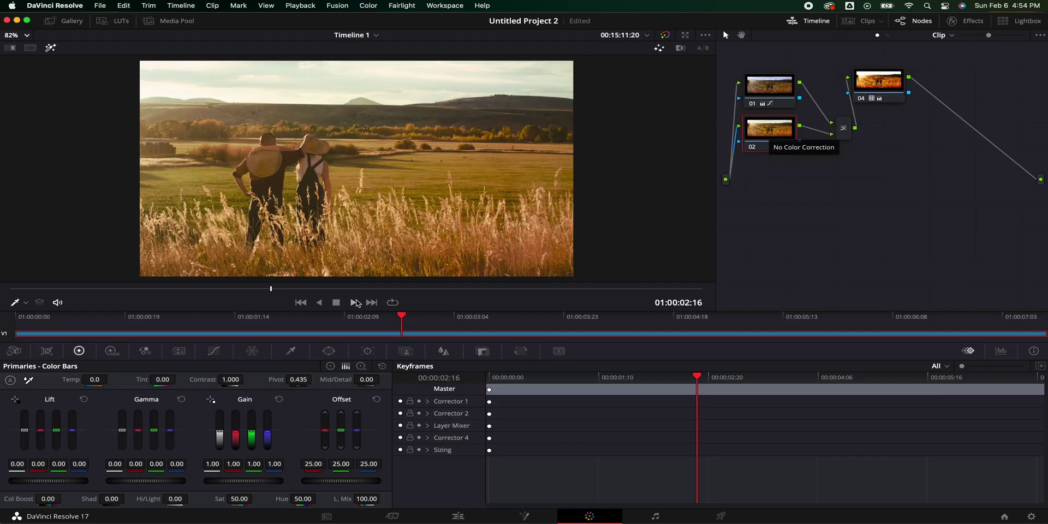
# Show the HSL qualifier, preview the selection, and turn off hue and saturation qualifying
pyautogui.click(293, 352)
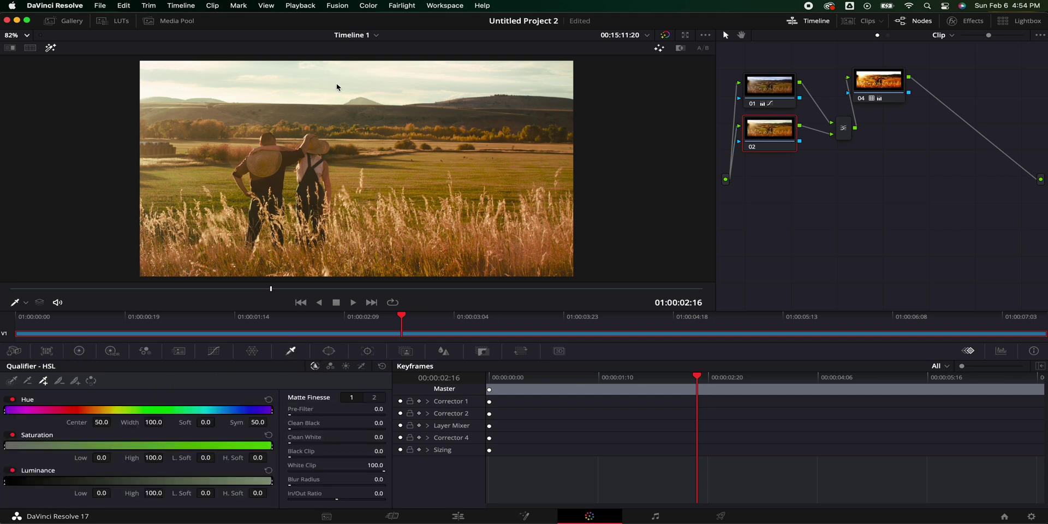
pyautogui.click(50, 48)
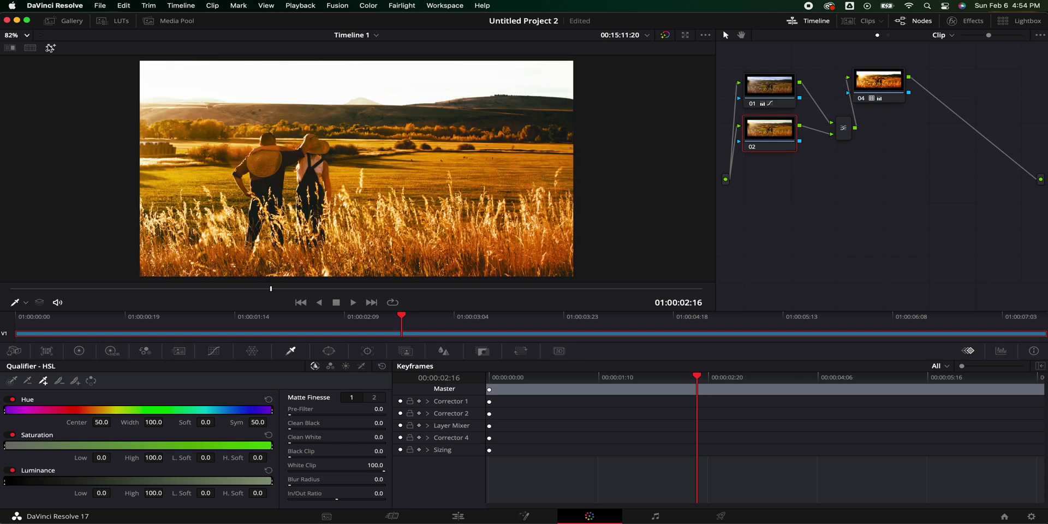
pyautogui.click(50, 48)
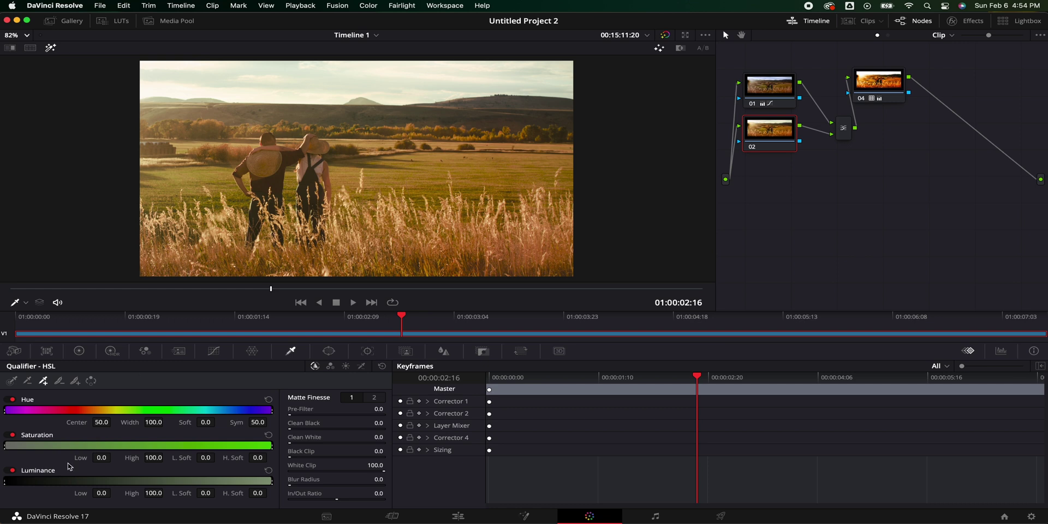
pyautogui.click(13, 436)
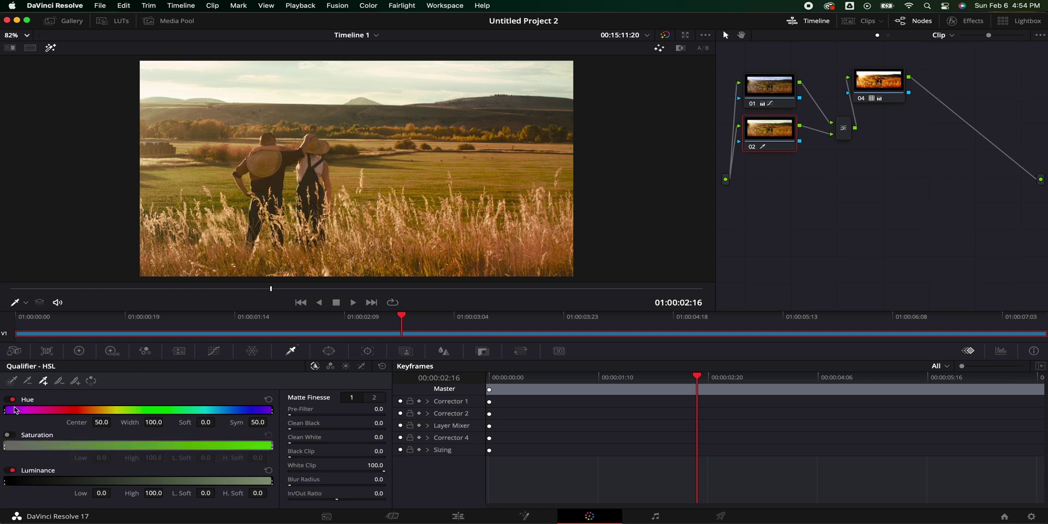
pyautogui.click(13, 401)
# Key the sky by luminance with Low 71, Low Soft 14.1, Clean White 10.5, and view node 04
pyautogui.moveTo(6, 483); pyautogui.dragTo(194, 486)
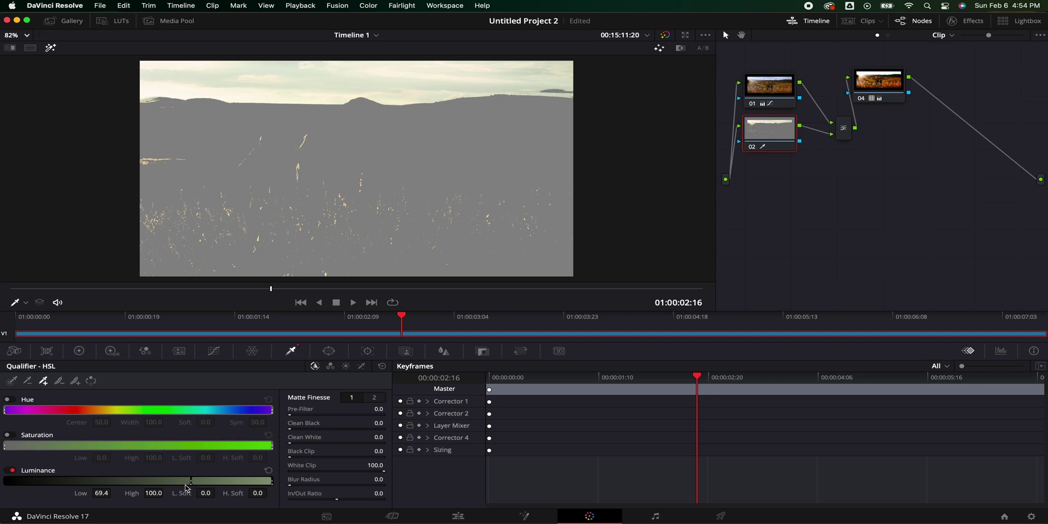
pyautogui.moveTo(191, 480); pyautogui.dragTo(212, 483)
pyautogui.moveTo(222, 484); pyautogui.dragTo(217, 488)
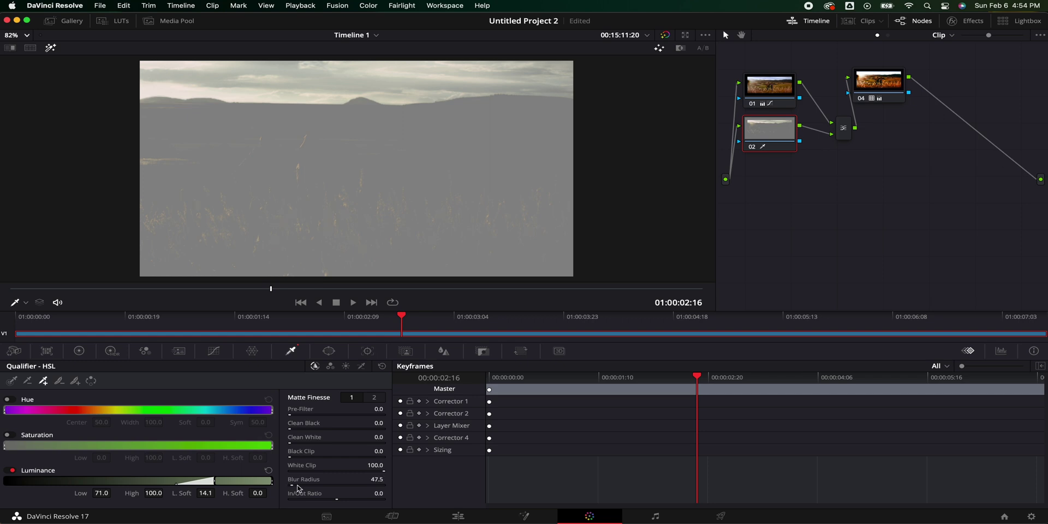
pyautogui.moveTo(290, 442); pyautogui.dragTo(297, 442)
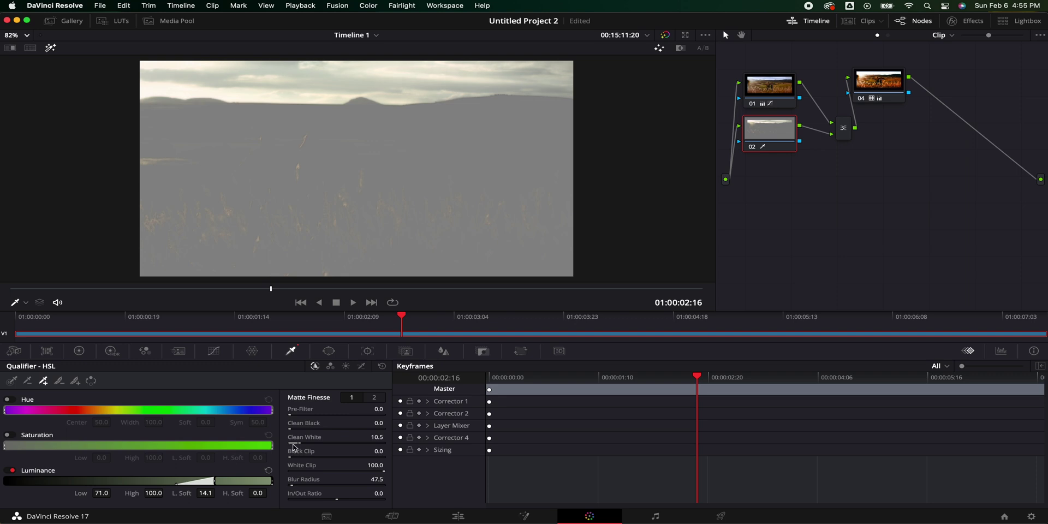
pyautogui.click(888, 82)
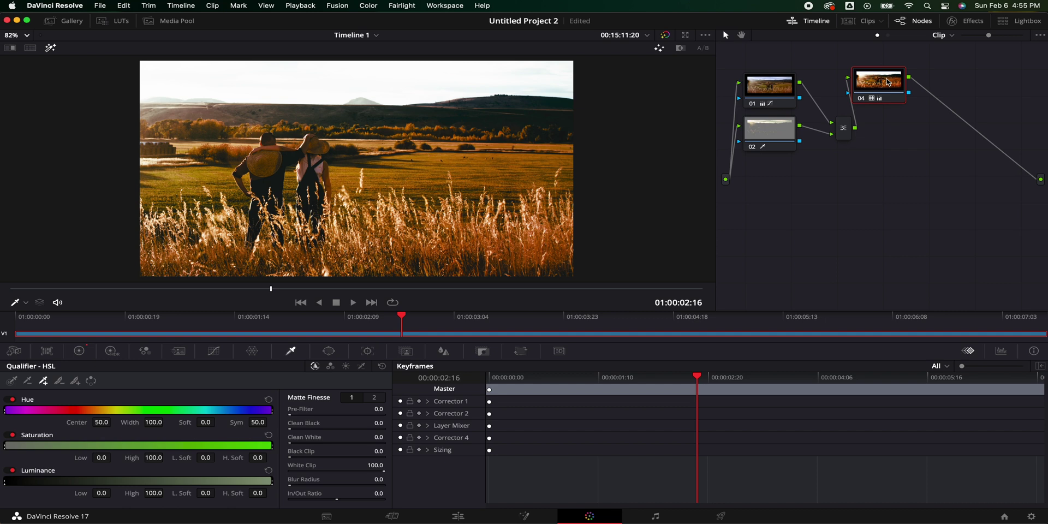
# Lower node 02's Primaries Hi/Light to -82.50 and Shadow to -41, checking against node 04
pyautogui.click(793, 130)
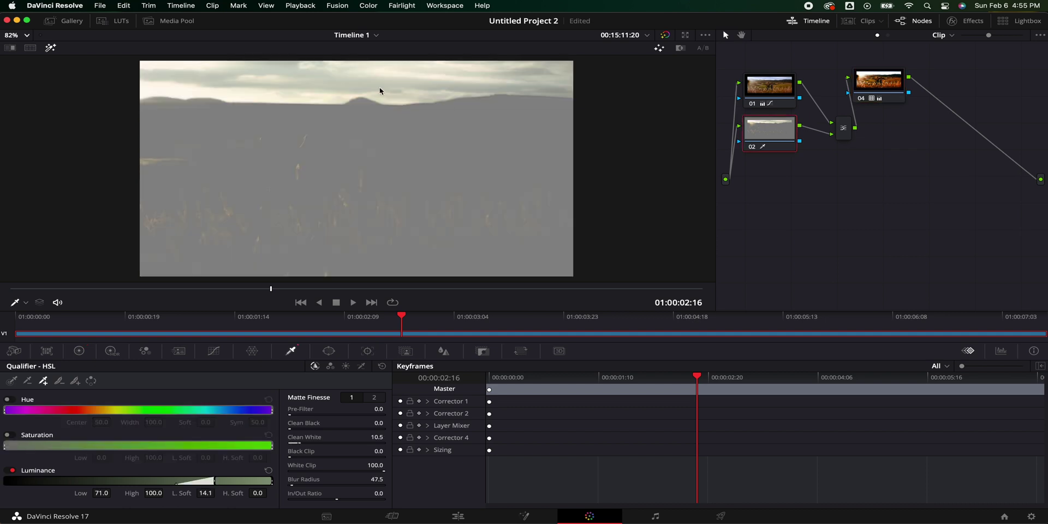
pyautogui.click(79, 352)
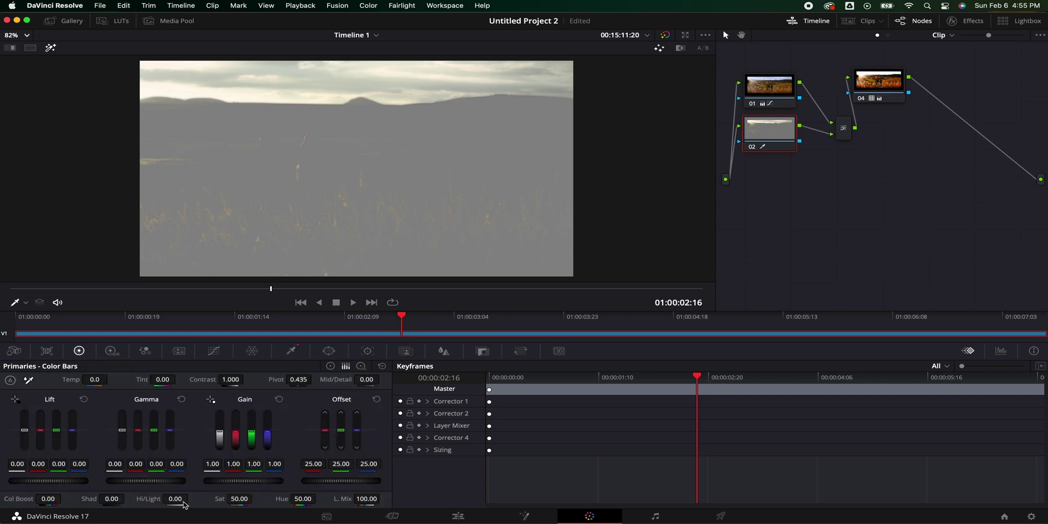
pyautogui.moveTo(175, 499); pyautogui.dragTo(128, 499)
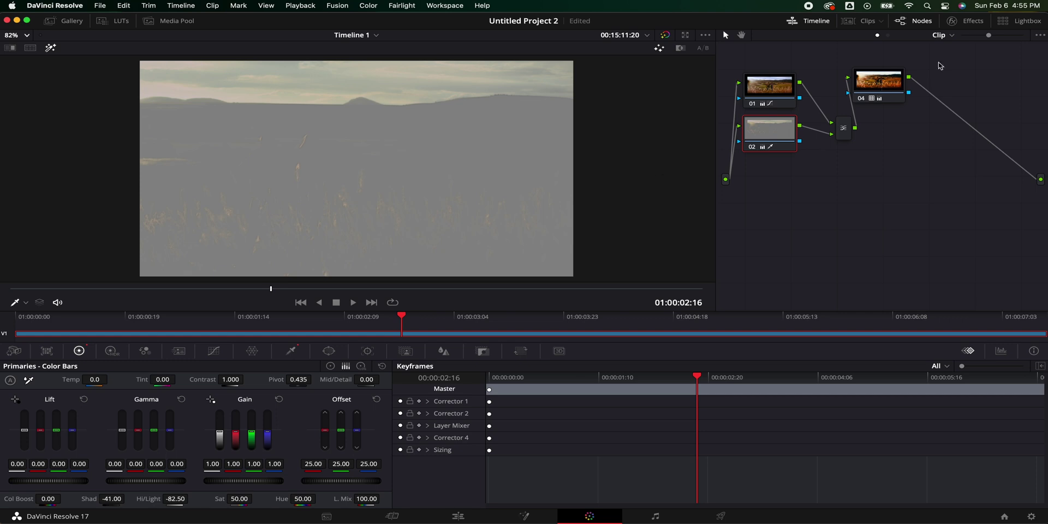
pyautogui.click(873, 82)
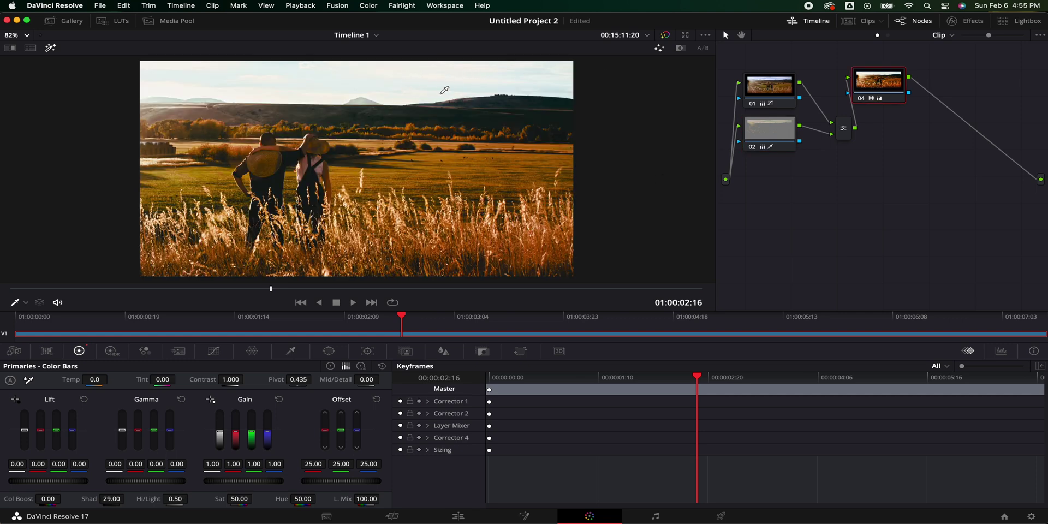
pyautogui.click(793, 133)
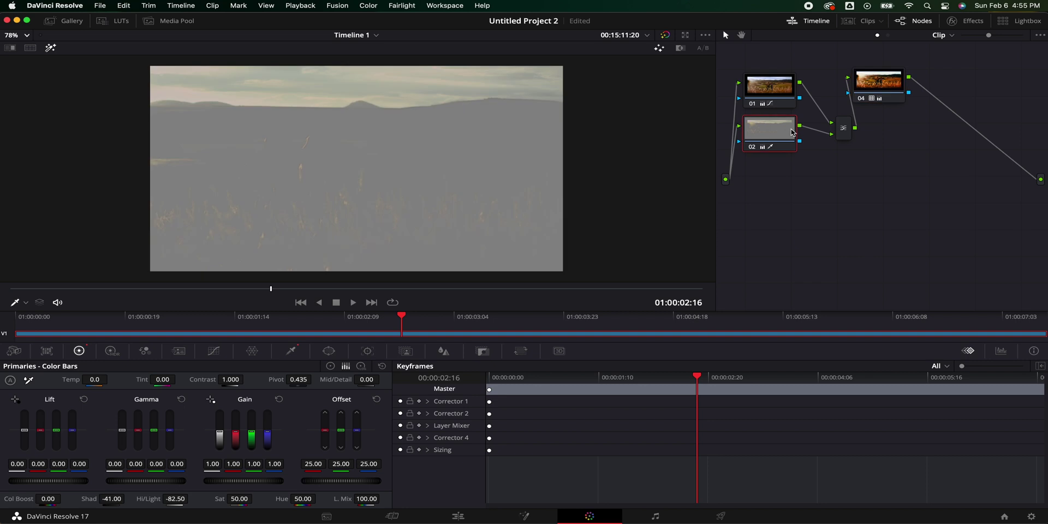
pyautogui.click(213, 351)
# Pull node 02's custom curve down with an extra lower point, then toggle node 02 to compare
pyautogui.moveTo(193, 416); pyautogui.dragTo(194, 416)
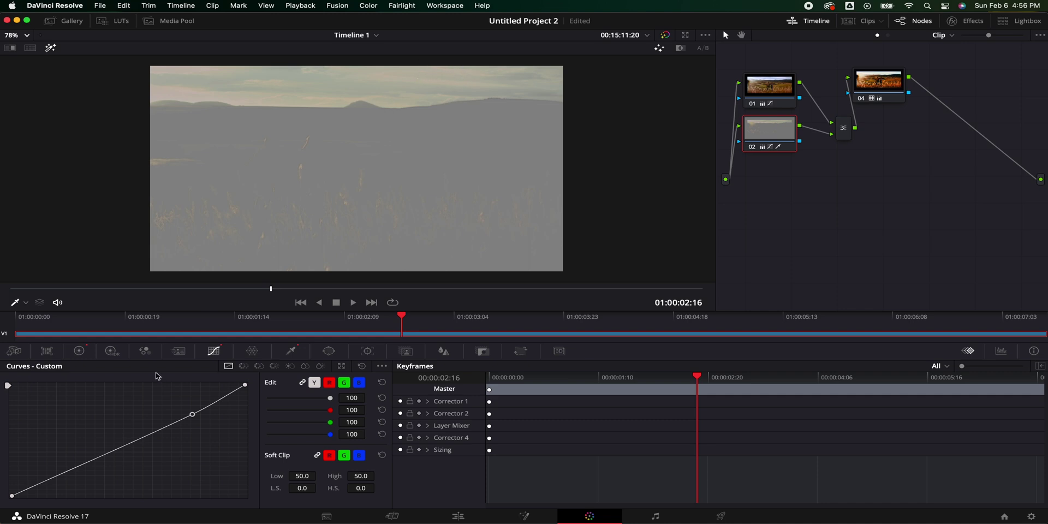
pyautogui.click(59, 478)
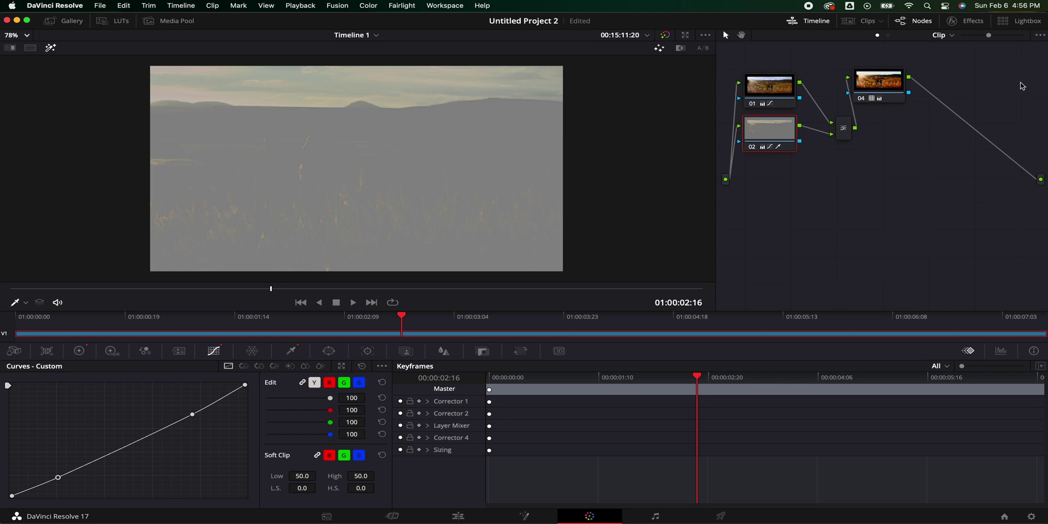
pyautogui.click(870, 80)
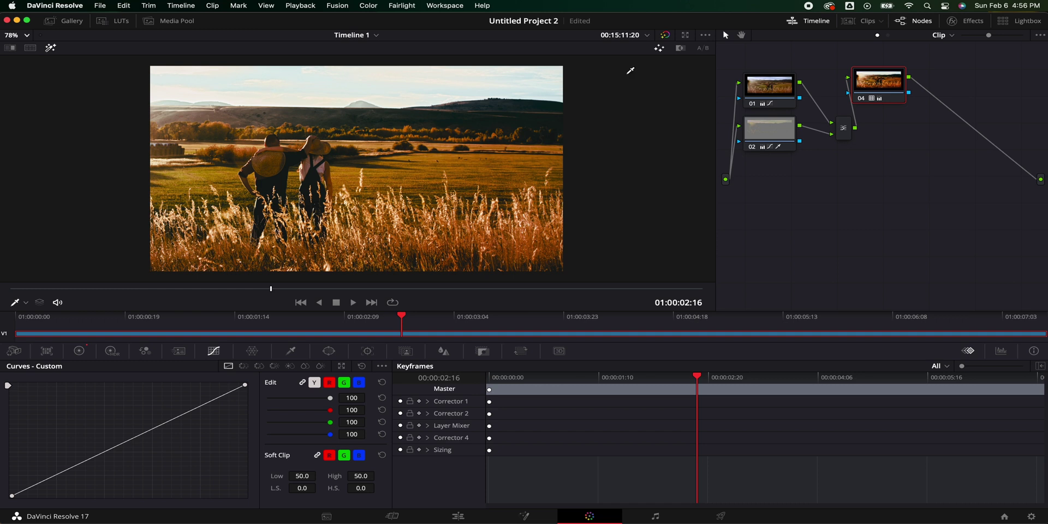
pyautogui.click(755, 151)
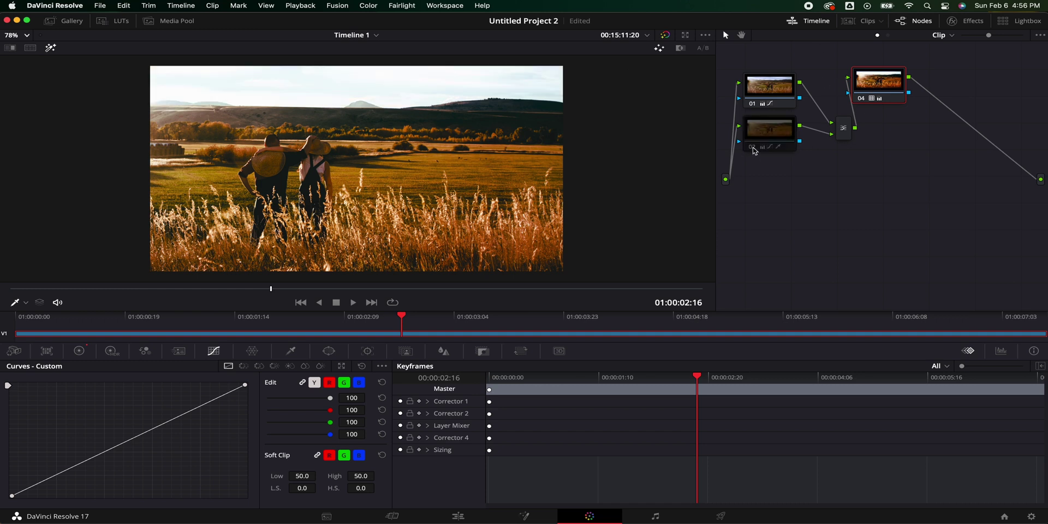
pyautogui.click(755, 151)
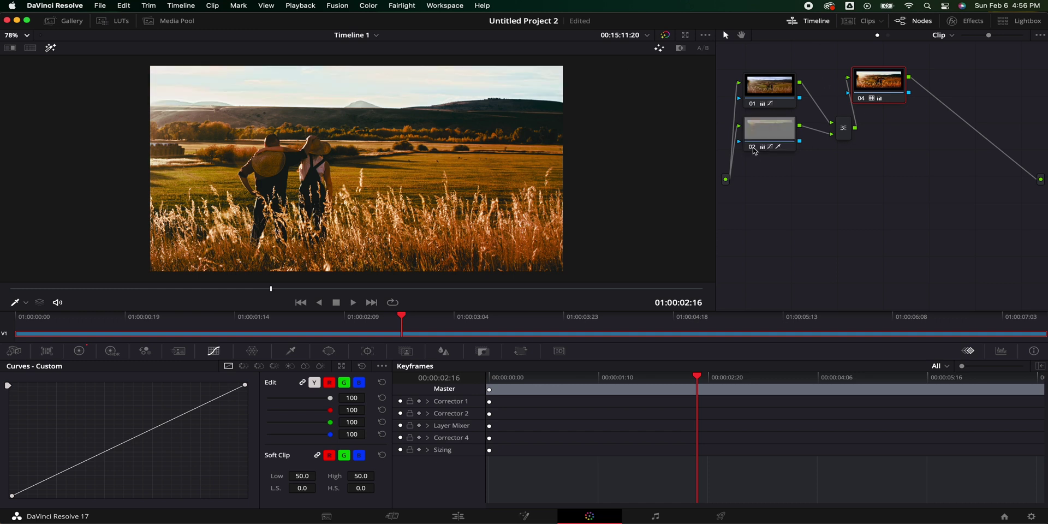
pyautogui.click(755, 151)
# With Hi/Light at 18.00, bypass and re-enable node 02 repeatedly to compare the sky recovery
pyautogui.click(755, 151)
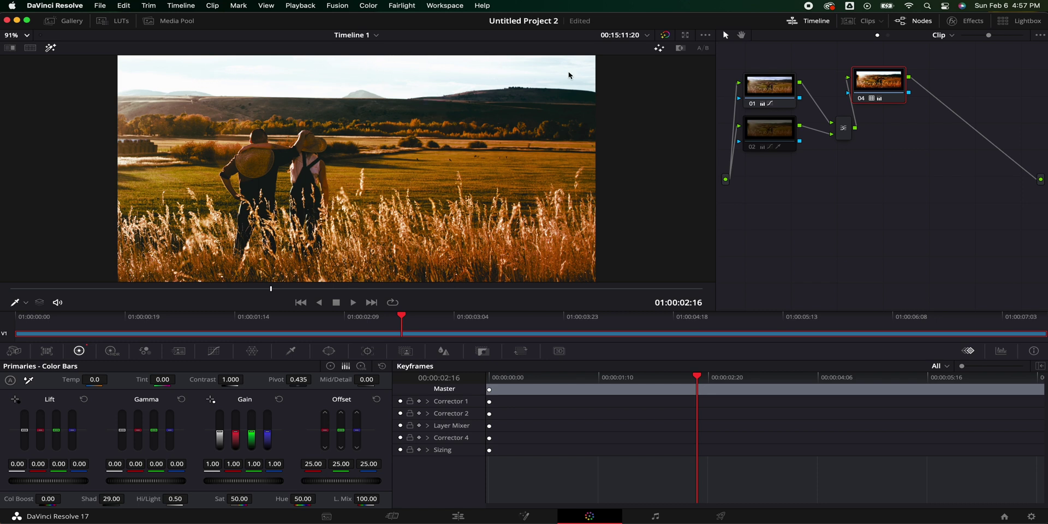
pyautogui.click(767, 131)
pyautogui.click(752, 148)
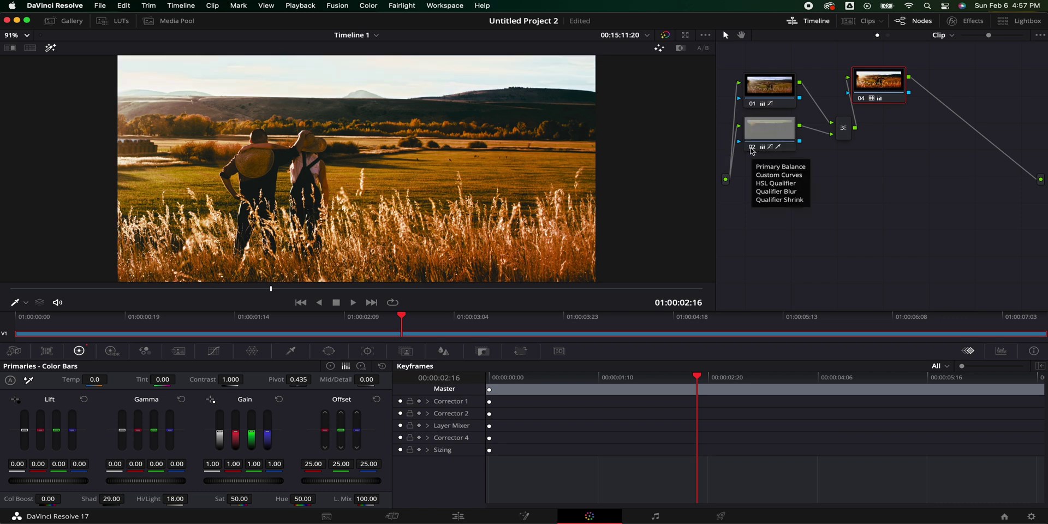
pyautogui.click(752, 148)
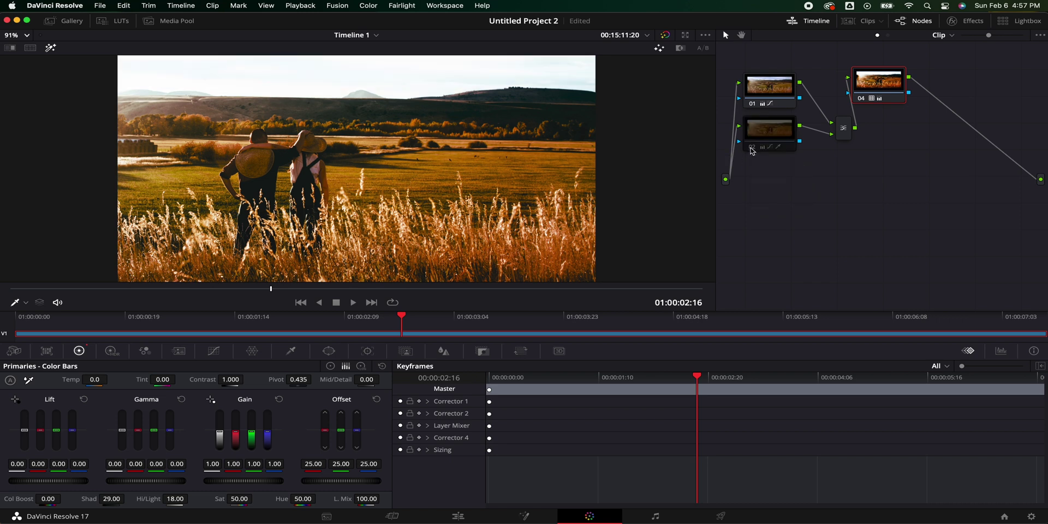
pyautogui.click(752, 149)
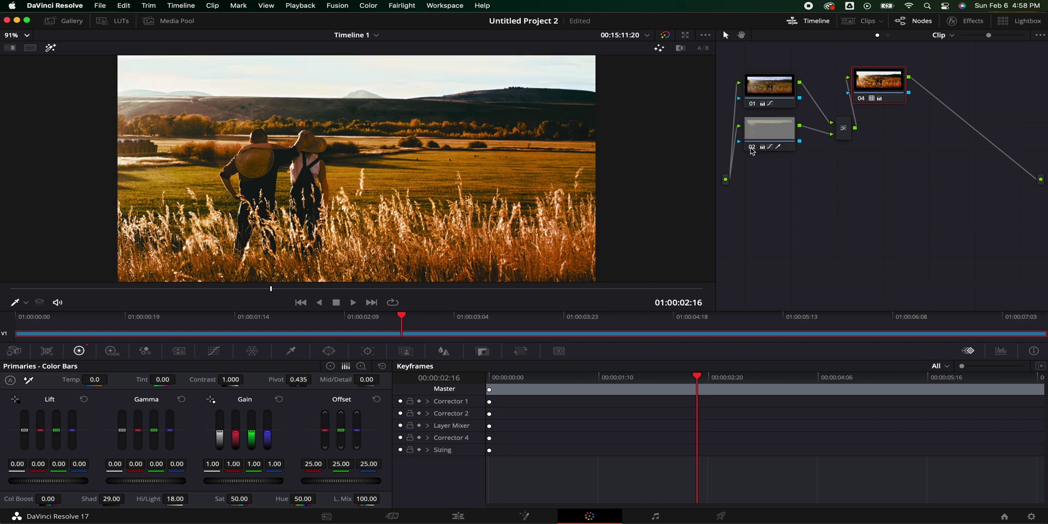